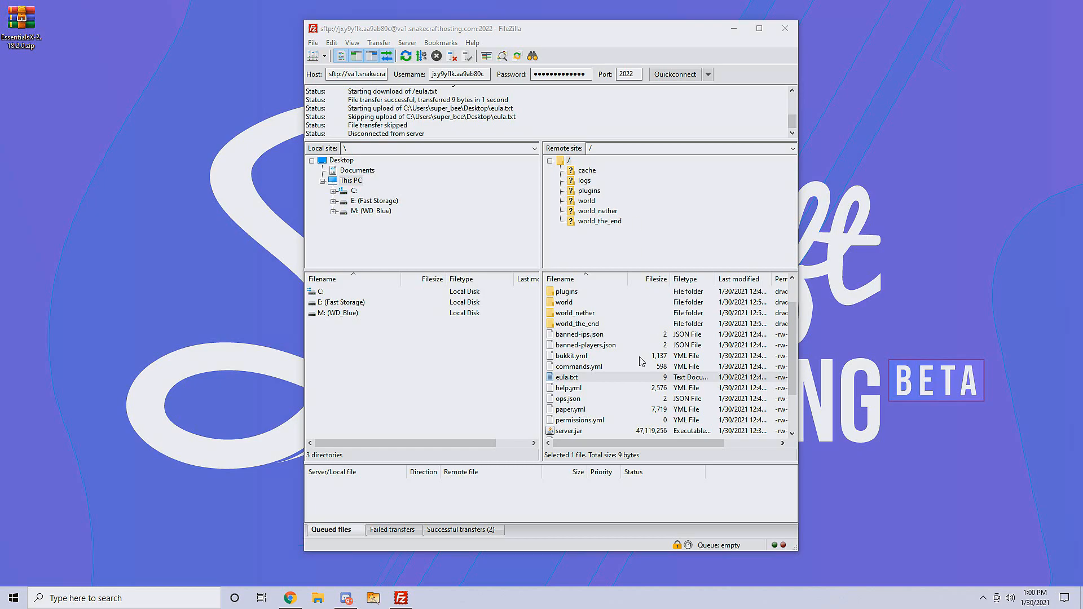
Step: Widen the remote site pane by shrinking the local one, and open the server's plugins folder
{"action": "left_click_drag", "start_coordinate": [541, 253], "coordinate": [315, 258]}
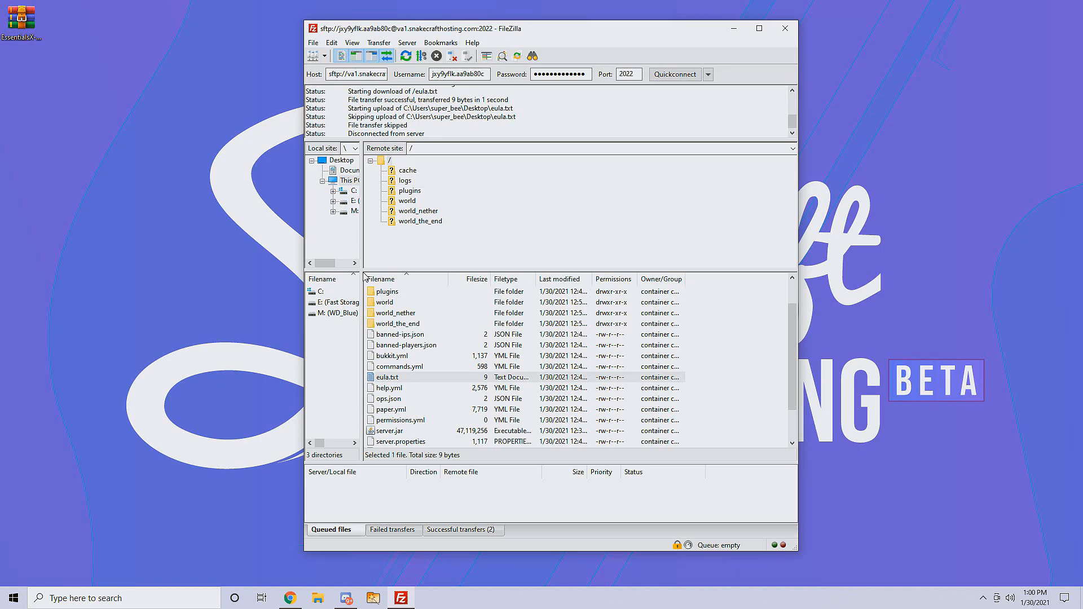
{"action": "left_click", "coordinate": [181, 305]}
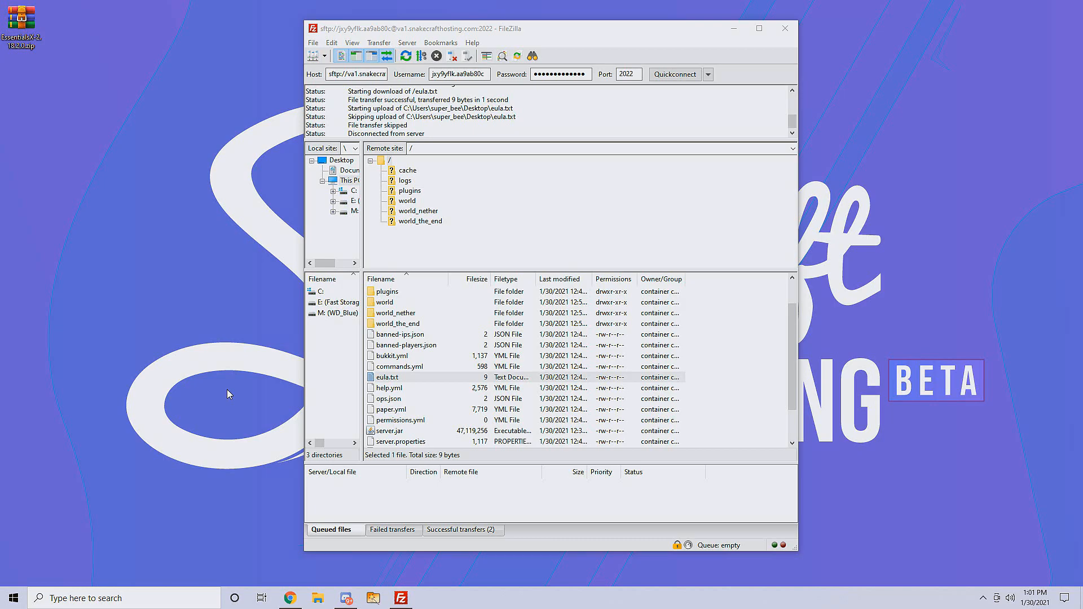
{"action": "double_click", "coordinate": [387, 292]}
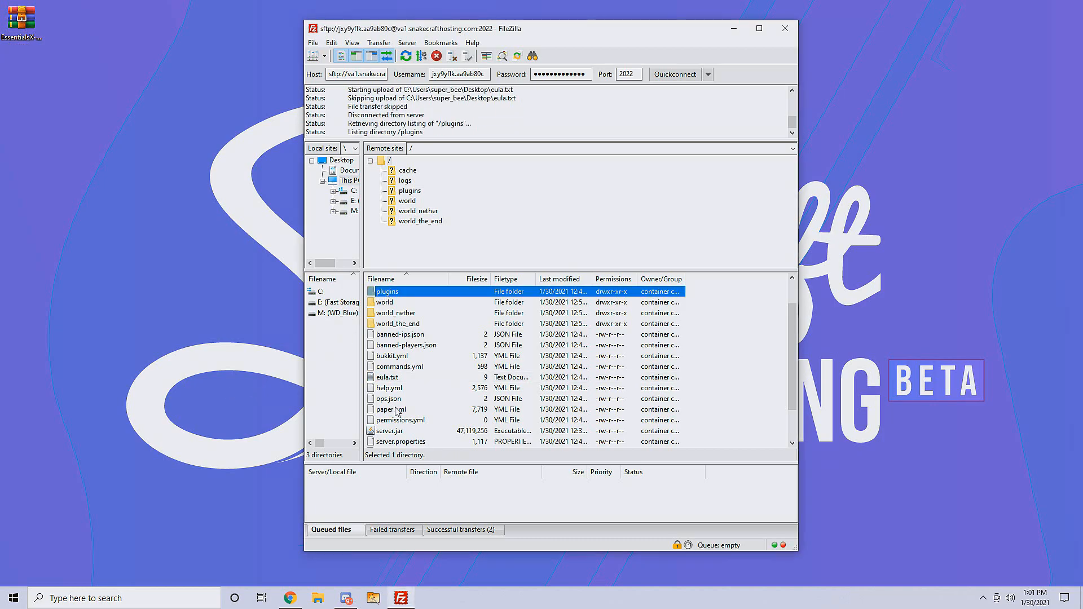
Step: Upload all seven EssentialsX jar files from the EssentialsX-2.18.2.0.zip archive on the desktop to the server's plugins folder, and close the archive
{"action": "double_click", "coordinate": [21, 20]}
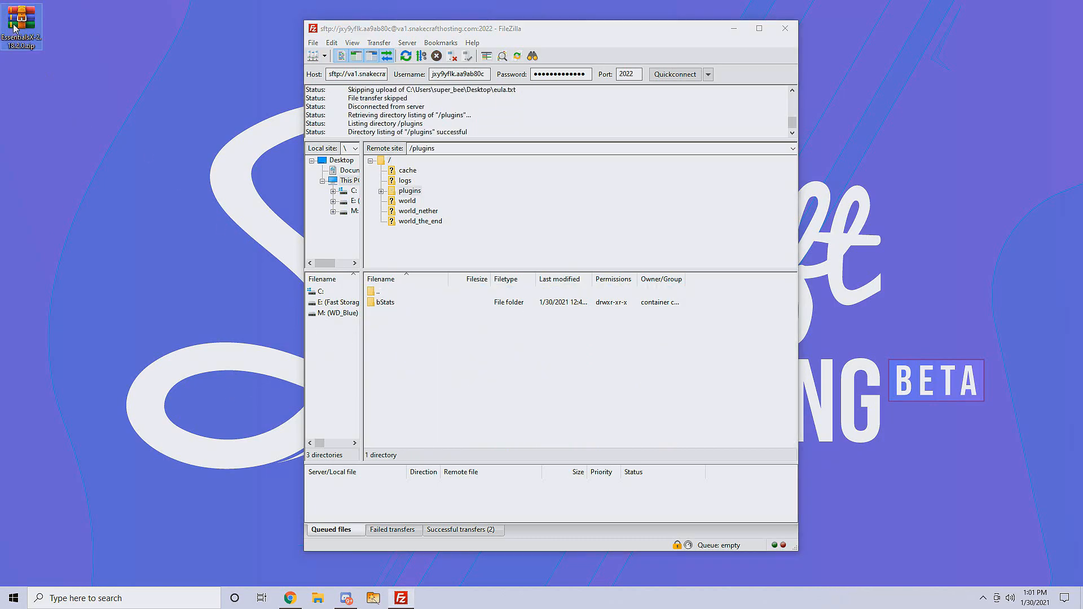
{"action": "left_click_drag", "start_coordinate": [419, 153], "coordinate": [582, 345]}
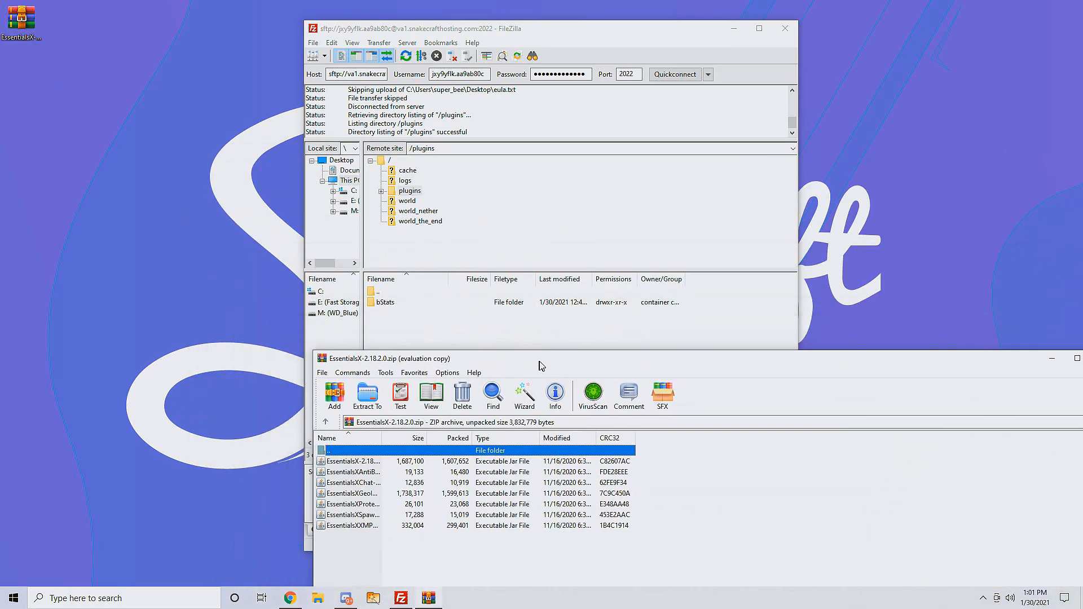
{"action": "left_click", "coordinate": [839, 501]}
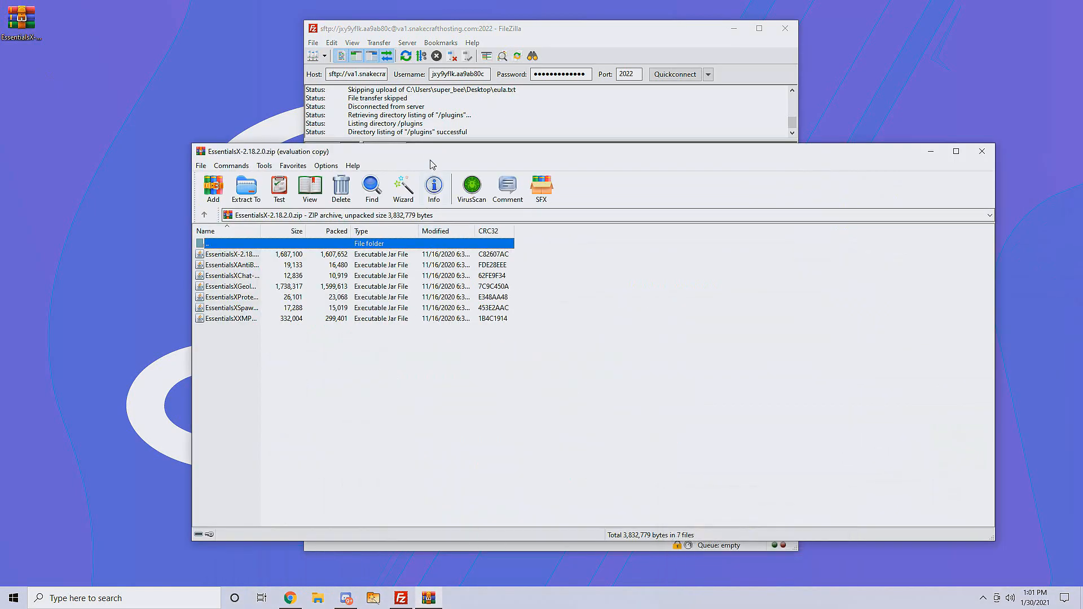
{"action": "left_click_drag", "start_coordinate": [419, 153], "coordinate": [823, 273]}
{"action": "left_click_drag", "start_coordinate": [691, 506], "coordinate": [428, 365]}
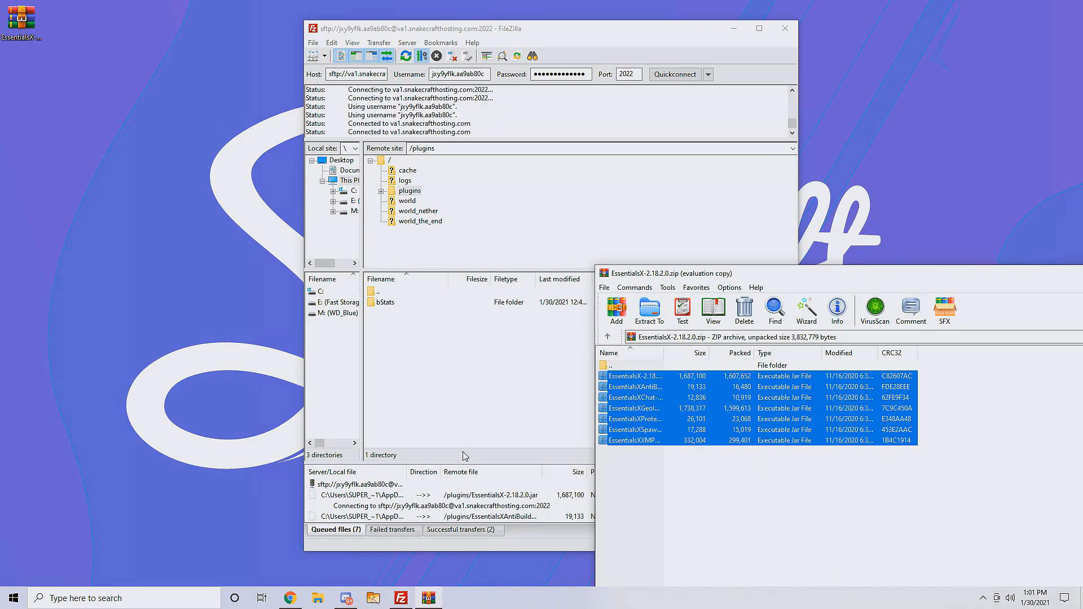
{"action": "left_click_drag", "start_coordinate": [764, 278], "coordinate": [459, 274]}
{"action": "left_click_drag", "start_coordinate": [843, 273], "coordinate": [723, 273]}
{"action": "left_click", "coordinate": [962, 271]}
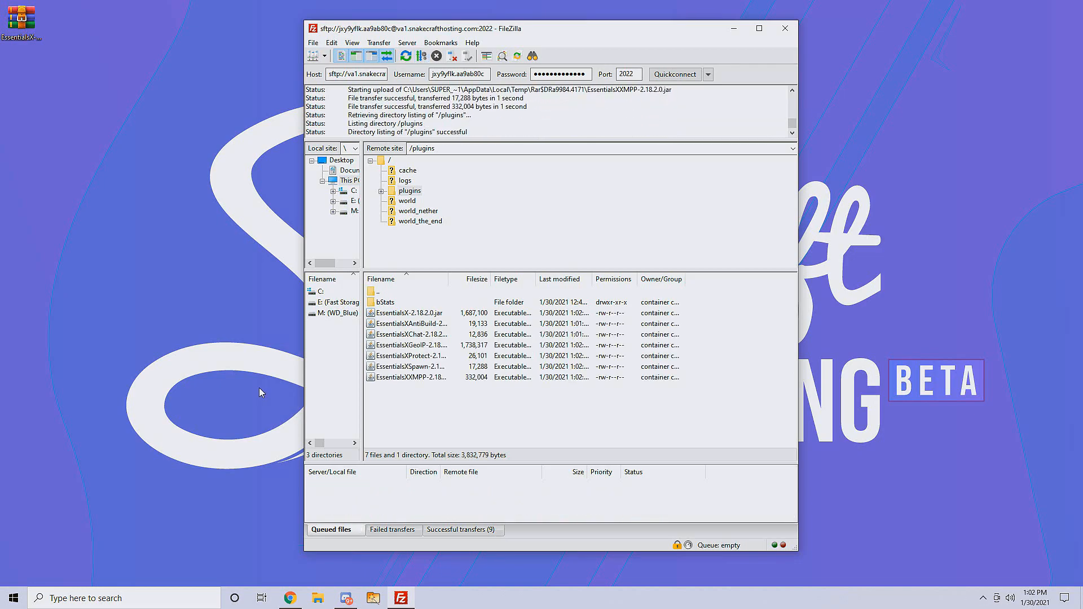
Step: Switch to the Snakecraft Hosting control panel in Chrome and restart the test123 server
{"action": "left_click", "coordinate": [285, 511]}
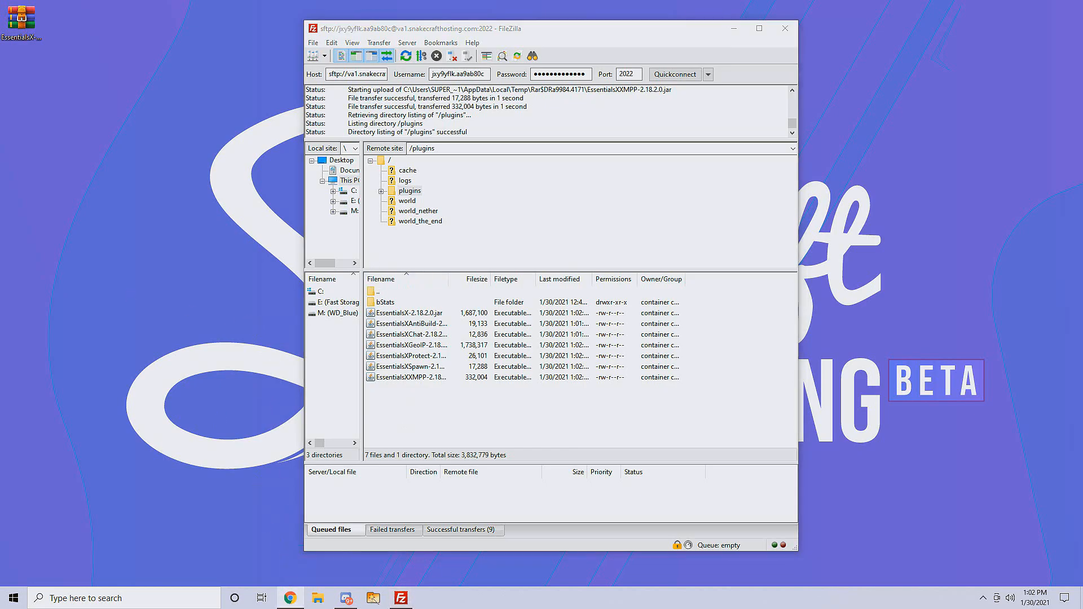
{"action": "left_click_drag", "start_coordinate": [0, 133], "coordinate": [348, 81]}
{"action": "left_click", "coordinate": [766, 82]}
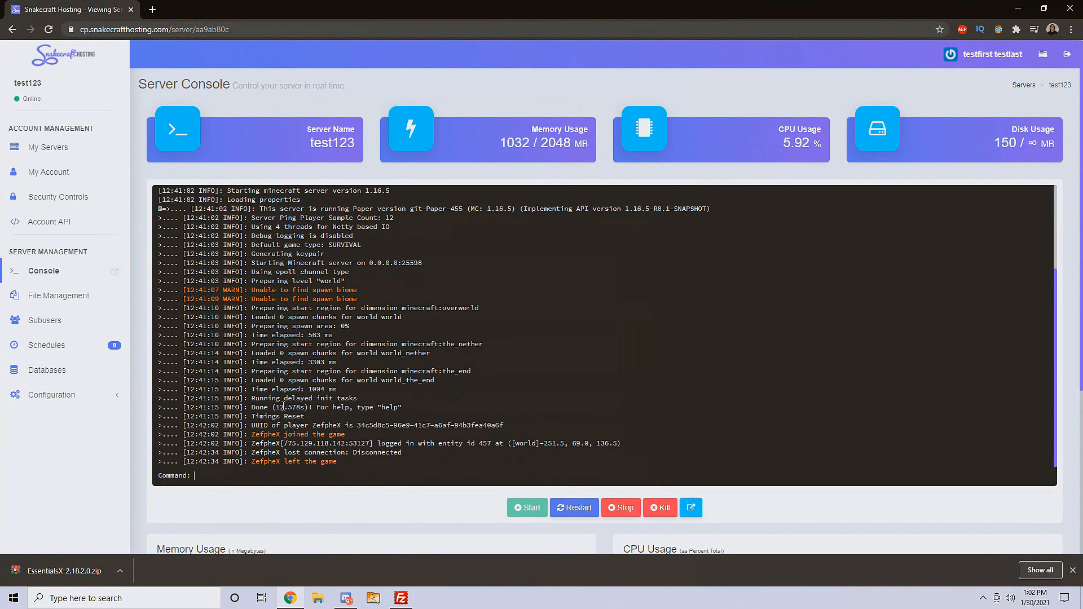
{"action": "left_click", "coordinate": [575, 509]}
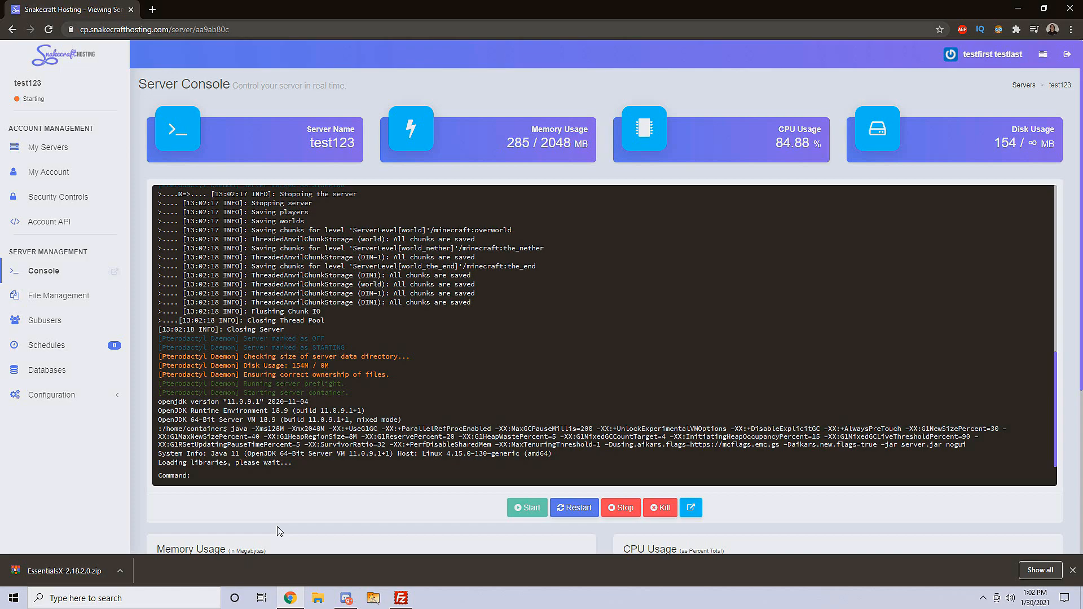
Step: Dismiss the browser's download bar and run the plugins command in the server console
{"action": "left_click", "coordinate": [1073, 570]}
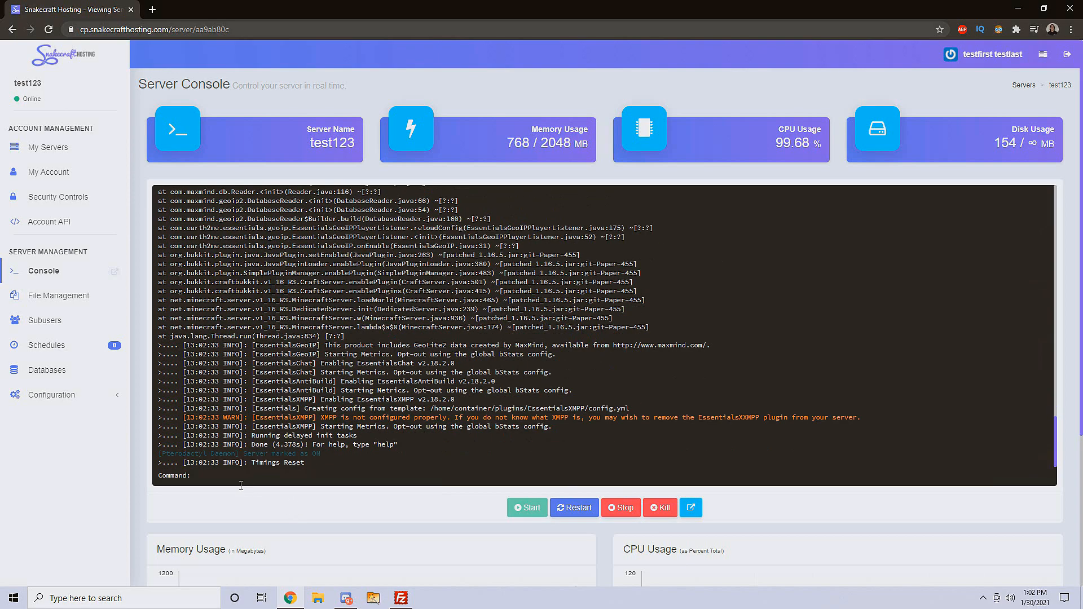
{"action": "type", "text": "plugins"}
{"action": "key", "text": "Return"}
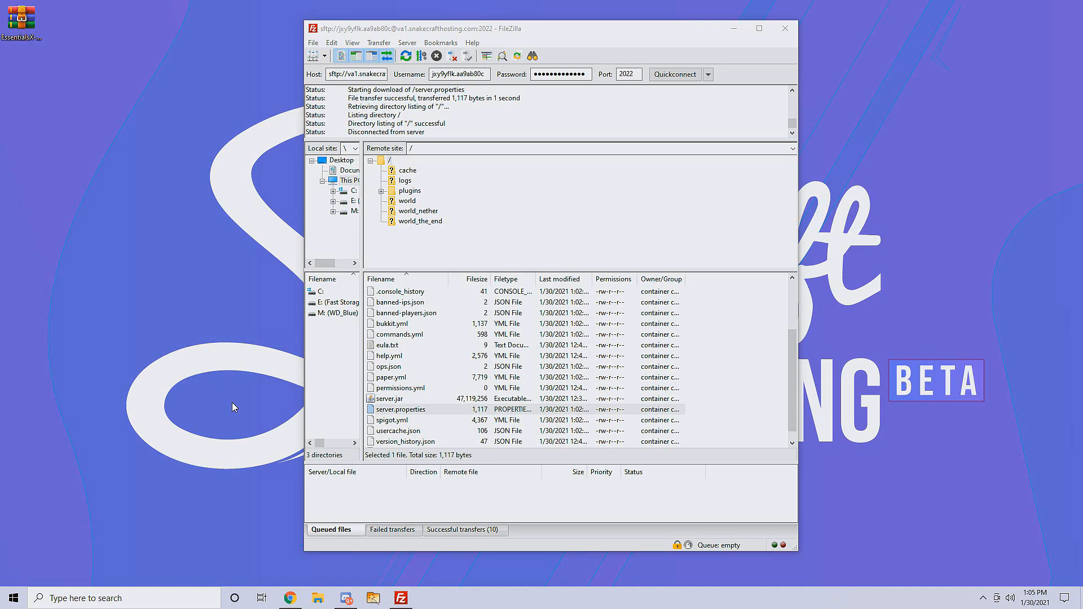
Step: Download server.properties from the server's root folder in FileZilla to the desktop and place it beside the FileZilla window
{"action": "left_click", "coordinate": [407, 410]}
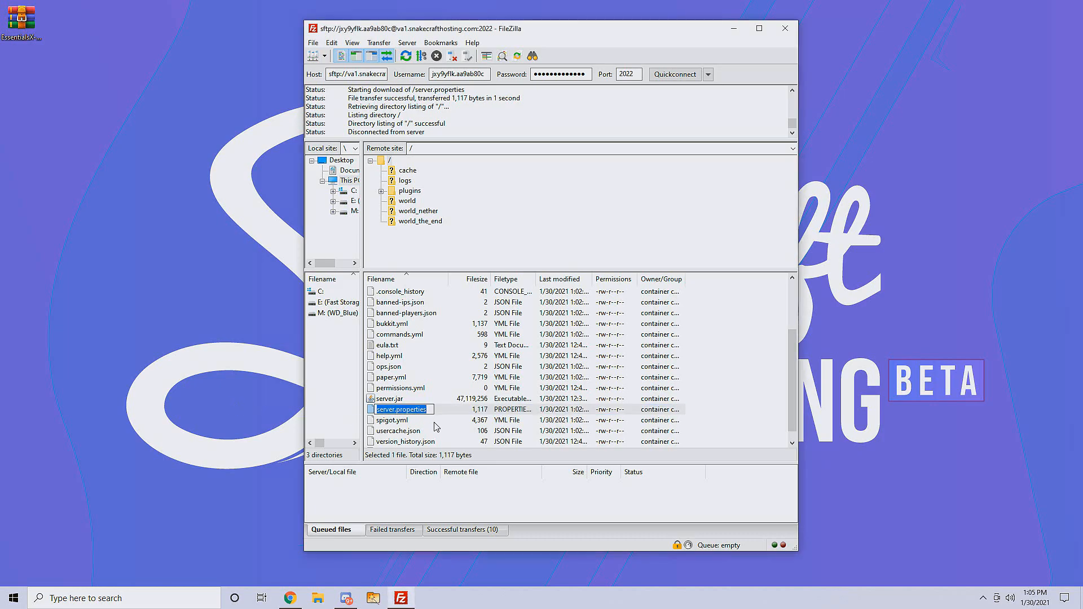
{"action": "left_click", "coordinate": [449, 412]}
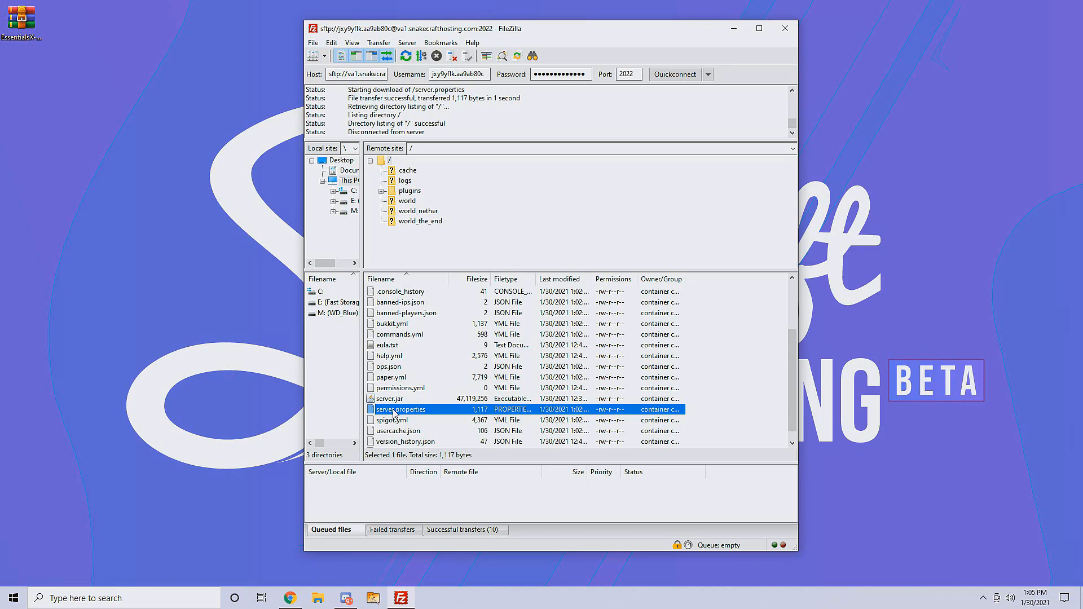
{"action": "left_click", "coordinate": [232, 386]}
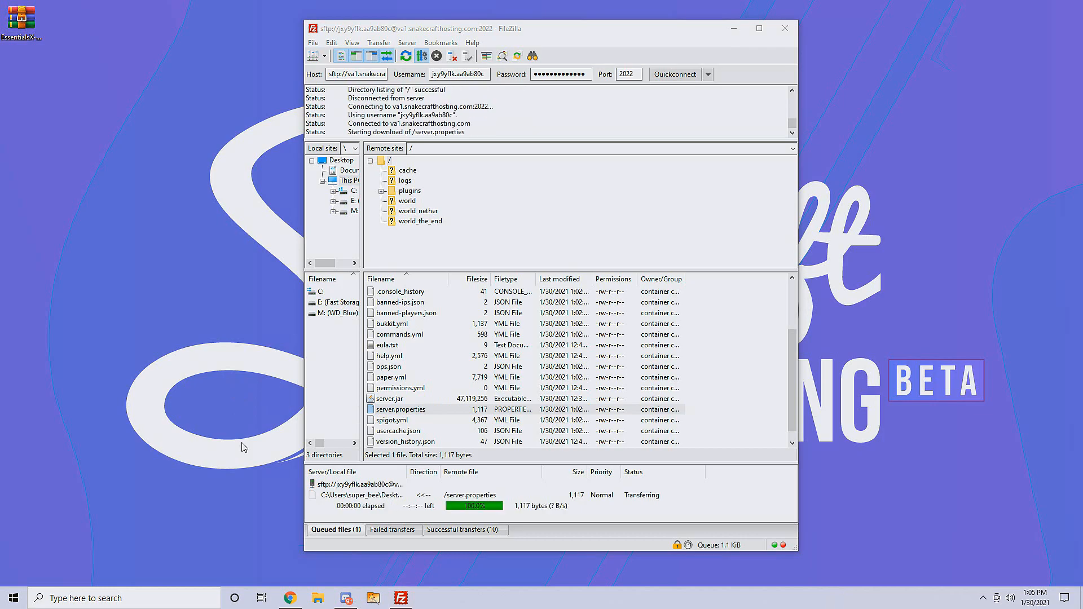
{"action": "left_click_drag", "start_coordinate": [17, 79], "coordinate": [235, 305]}
{"action": "key", "text": "F2"}
{"action": "left_click", "coordinate": [218, 314]}
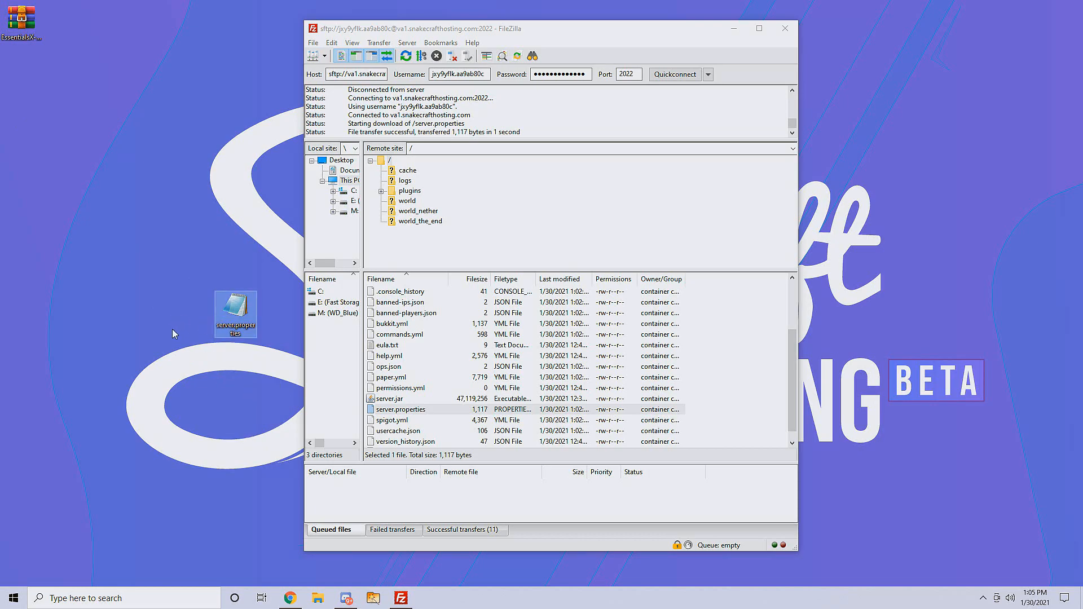
Step: Open the desktop copy of server.properties with Notepad, keeping Notepad as the default app for .properties files
{"action": "right_click", "coordinate": [235, 311]}
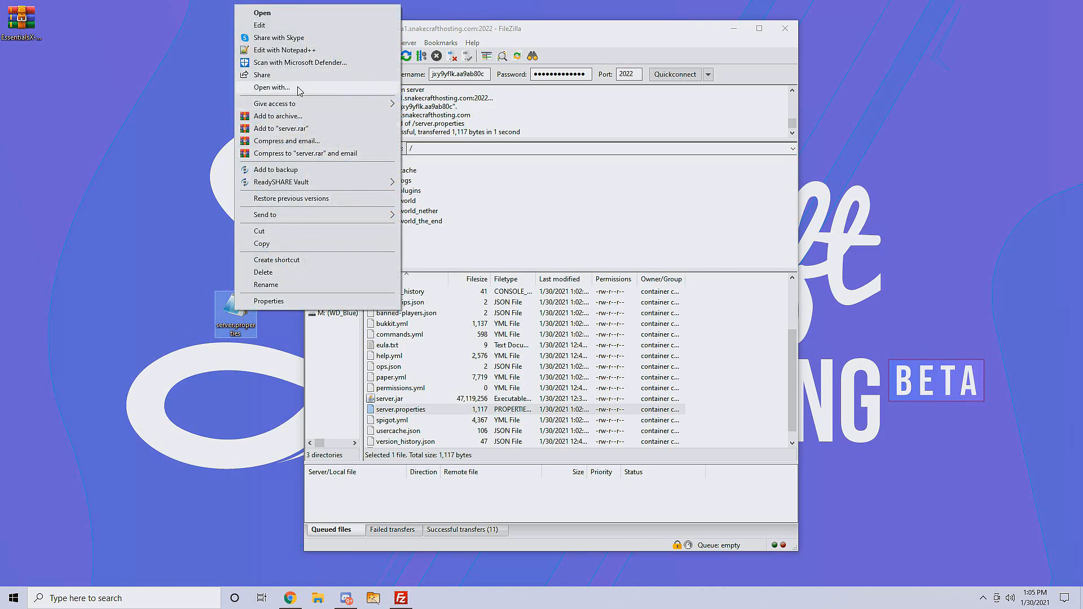
{"action": "left_click", "coordinate": [282, 87]}
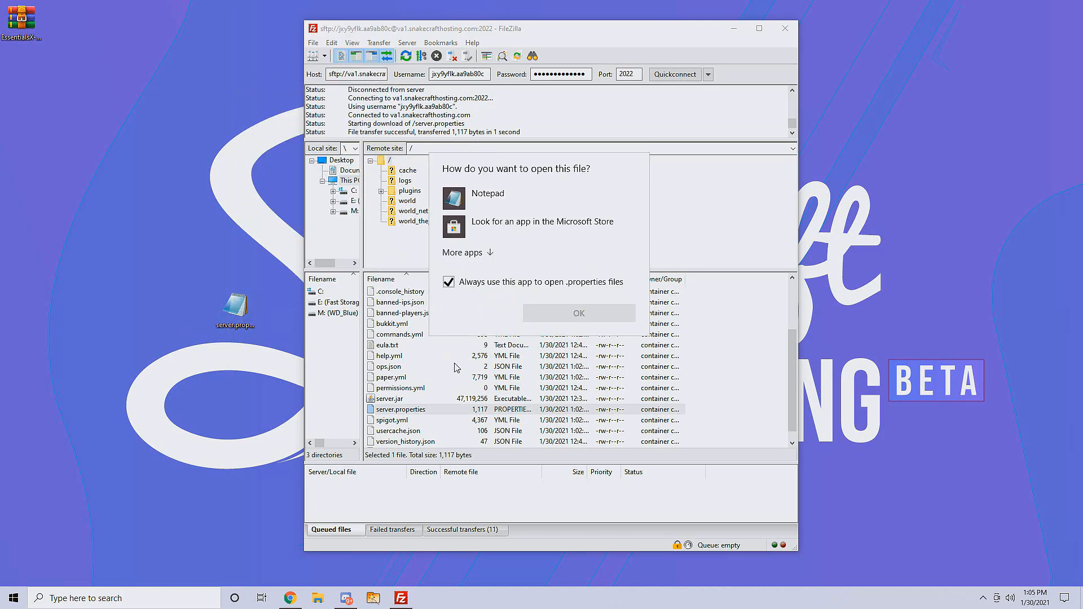
{"action": "left_click", "coordinate": [489, 252]}
{"action": "scroll", "coordinate": [503, 327], "scroll_direction": "down", "scroll_amount": 5}
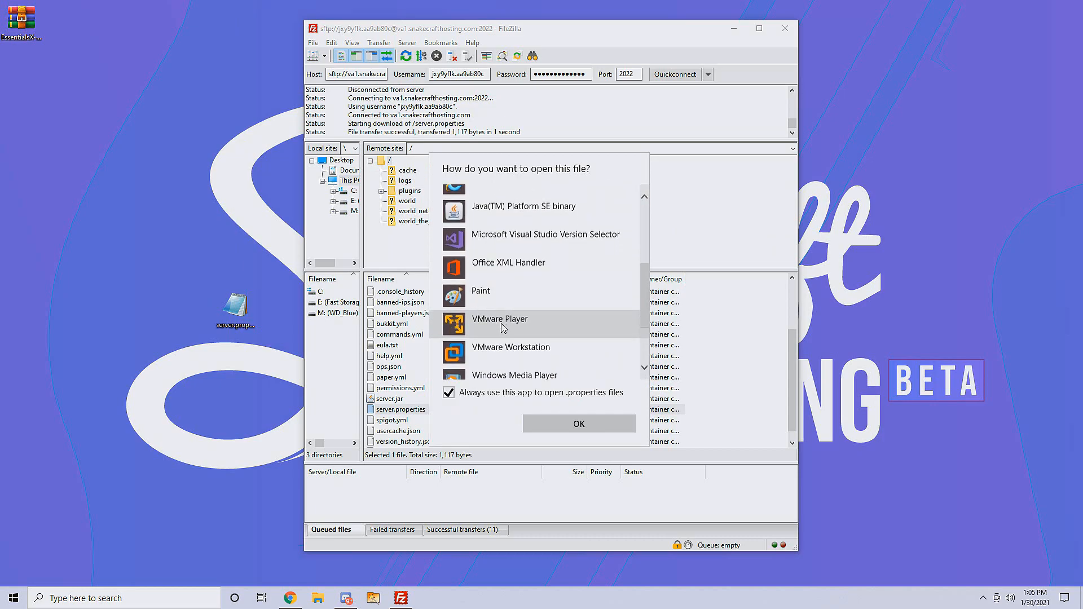
{"action": "scroll", "coordinate": [504, 327], "scroll_direction": "up", "scroll_amount": 4}
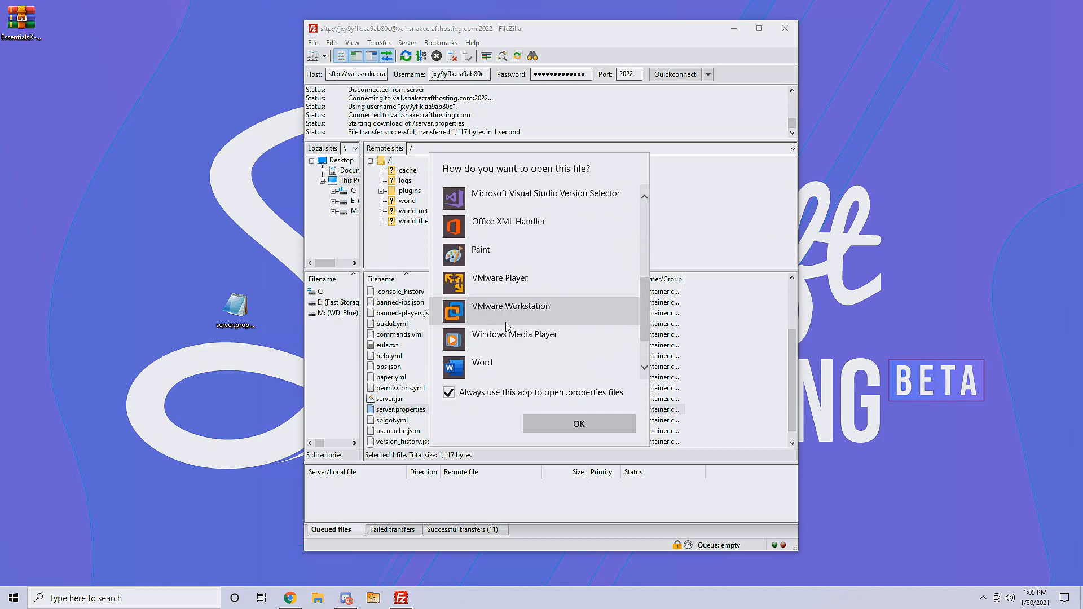
{"action": "scroll", "coordinate": [508, 316], "scroll_direction": "up", "scroll_amount": 6}
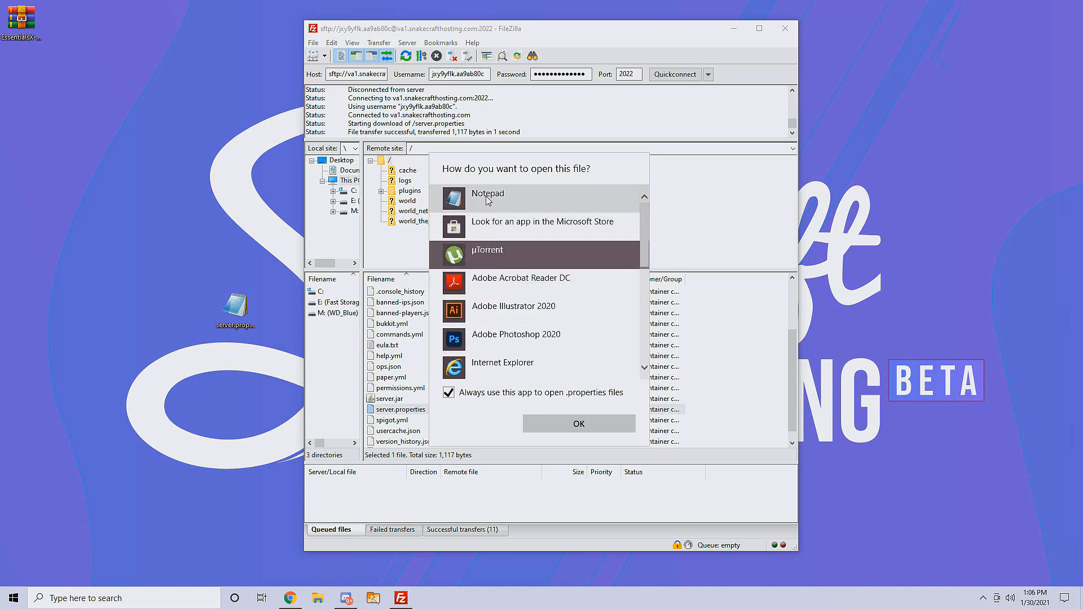
{"action": "left_click", "coordinate": [489, 200]}
{"action": "left_click", "coordinate": [579, 424]}
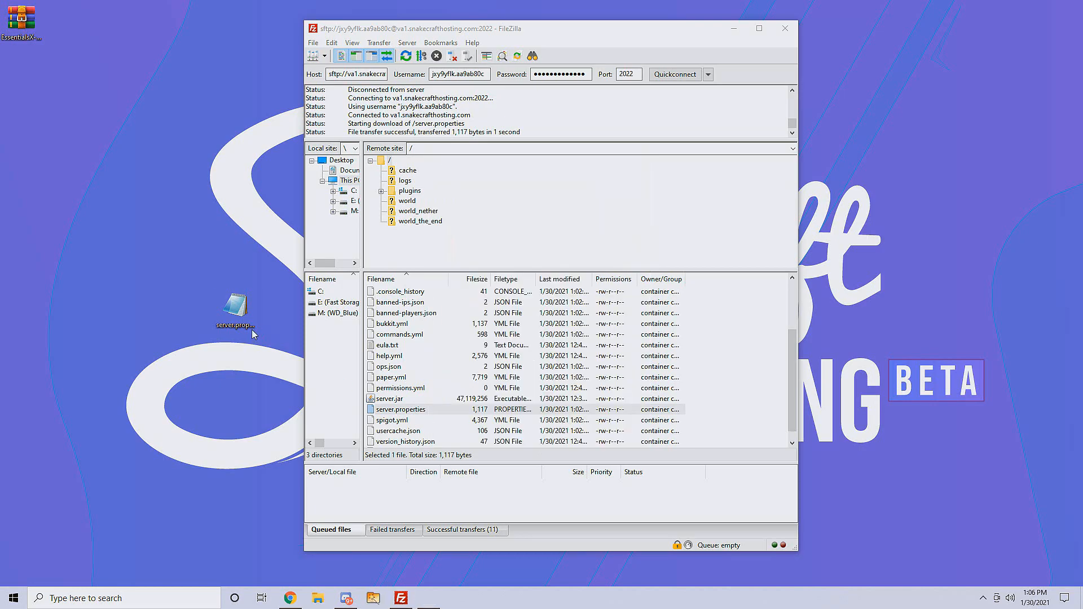
{"action": "left_click_drag", "start_coordinate": [0, 174], "coordinate": [529, 114]}
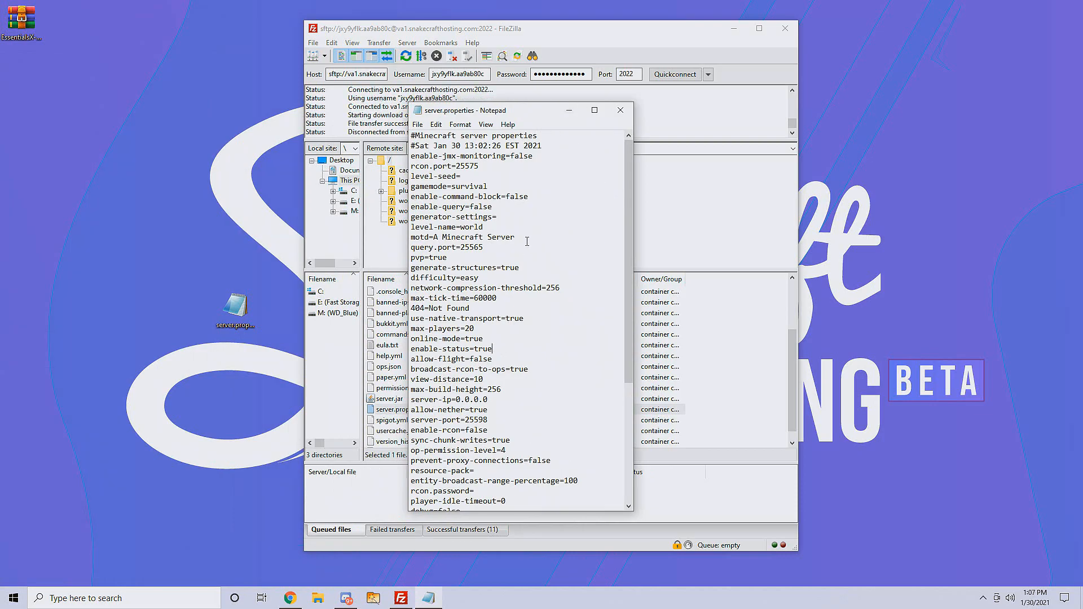
Step: Set the motd value in server.properties to "Hello YouTube", save the file and close Notepad
{"action": "left_click_drag", "start_coordinate": [527, 242], "coordinate": [438, 243]}
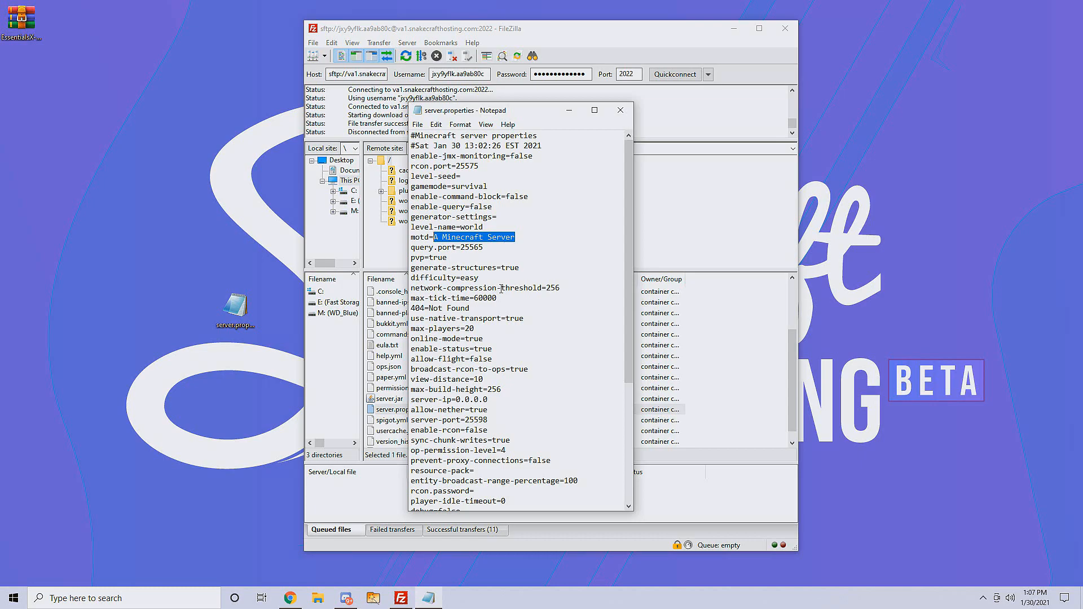
{"action": "type", "text": "Hello "}
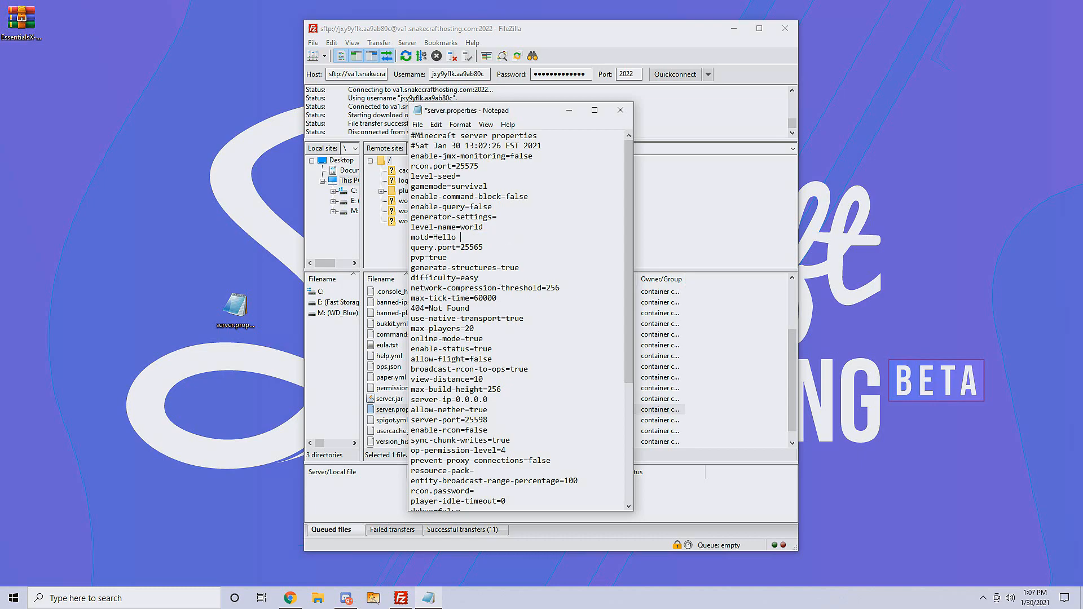
{"action": "type", "text": "YouTube"}
{"action": "left_click", "coordinate": [418, 124]}
{"action": "left_click", "coordinate": [432, 175]}
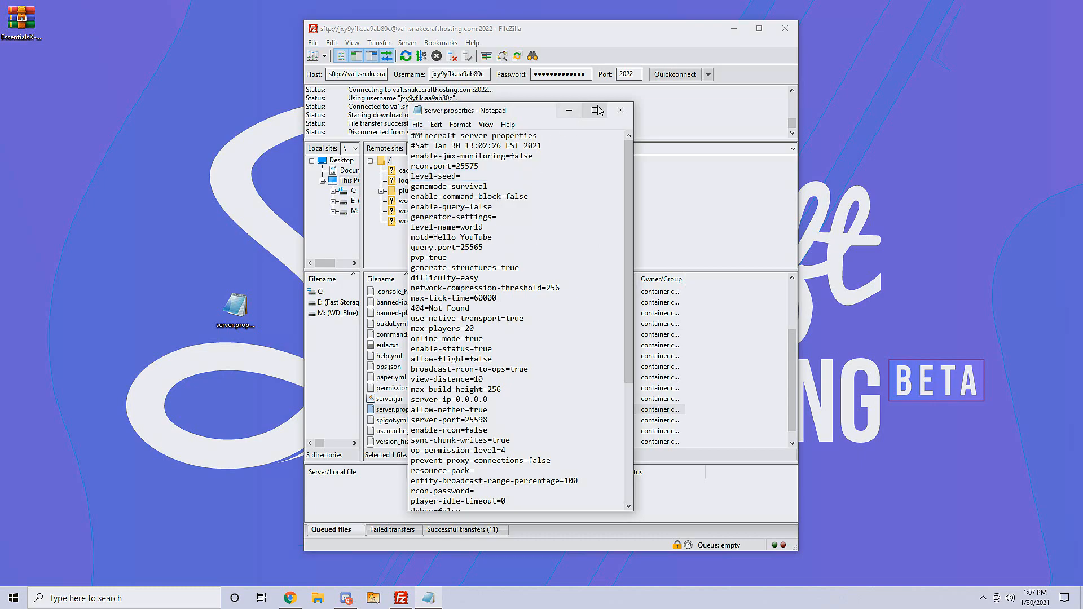
{"action": "left_click", "coordinate": [621, 110]}
Step: Upload the edited server.properties from the desktop to the server's root folder, overwriting the existing file
{"action": "left_click", "coordinate": [235, 308]}
{"action": "left_click_drag", "start_coordinate": [236, 309], "coordinate": [717, 407]}
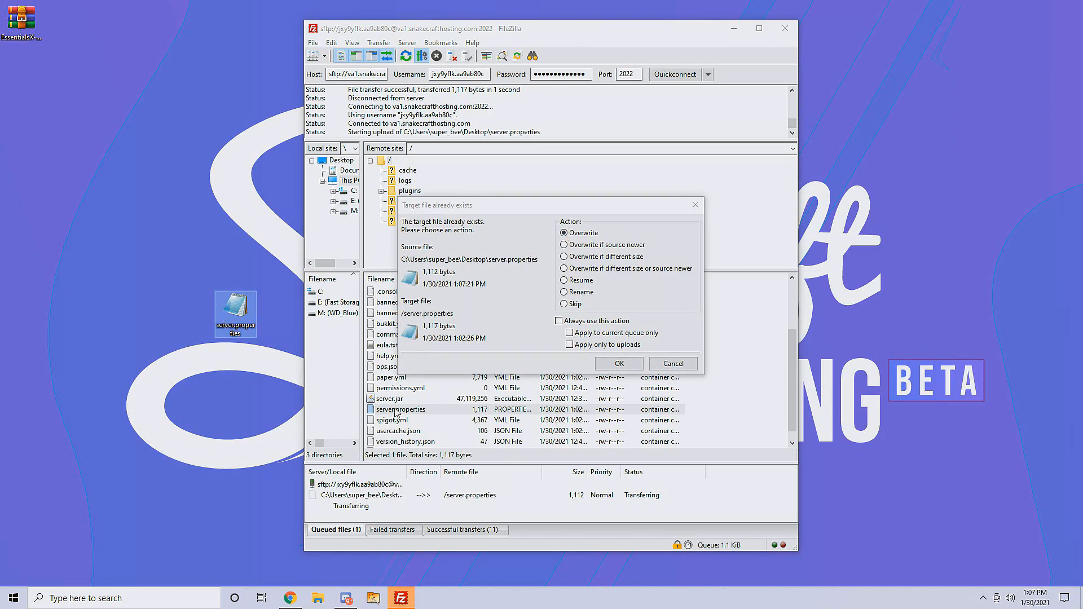
{"action": "left_click", "coordinate": [619, 364]}
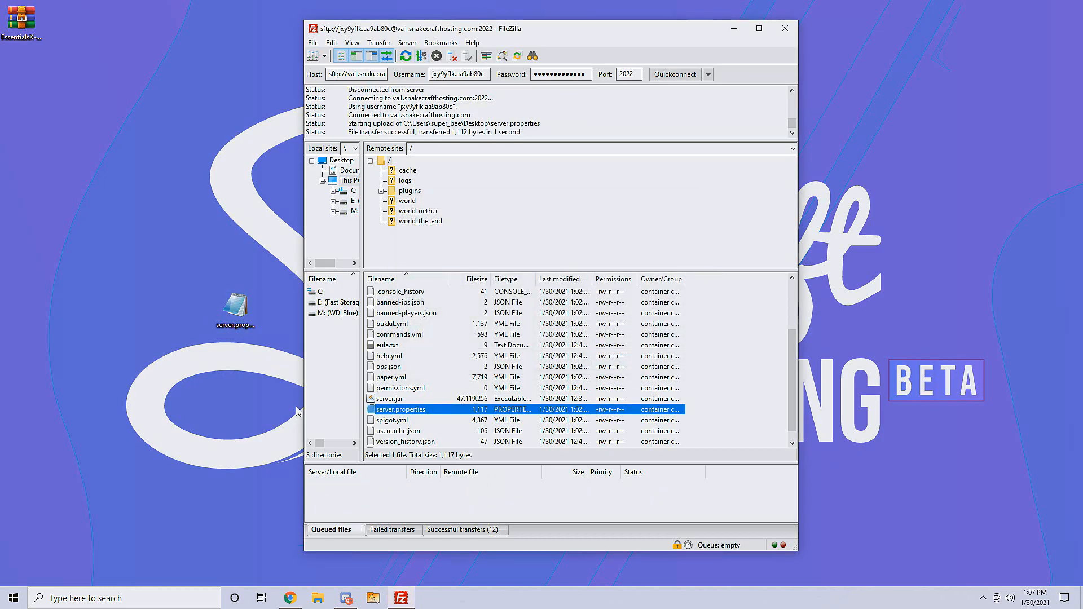
Step: Return to the server console in Chrome and restart the server to apply the edited properties
{"action": "left_click", "coordinate": [292, 598]}
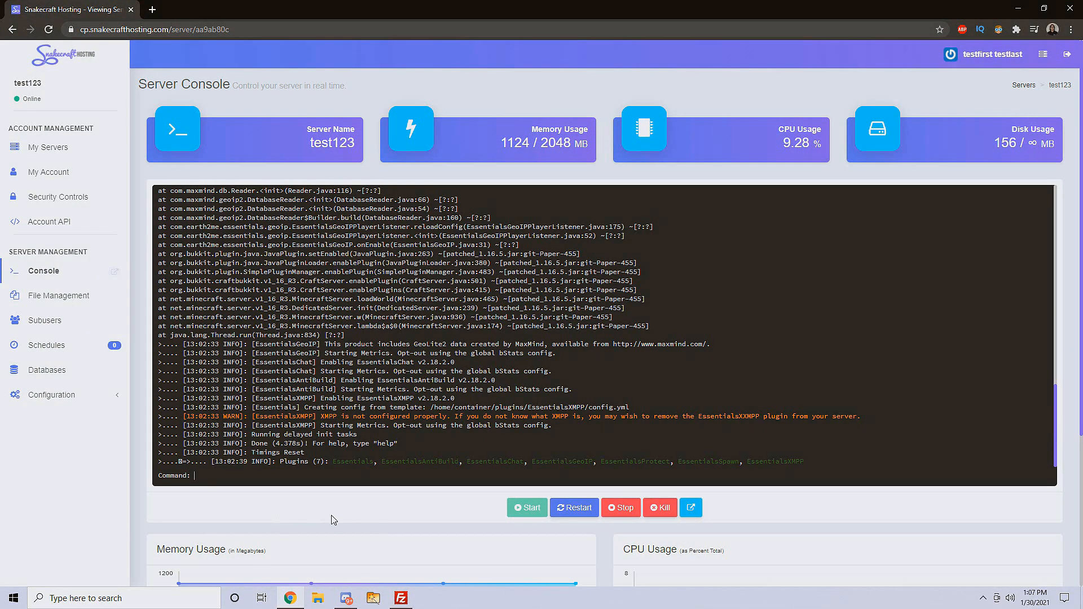
{"action": "left_click", "coordinate": [566, 508]}
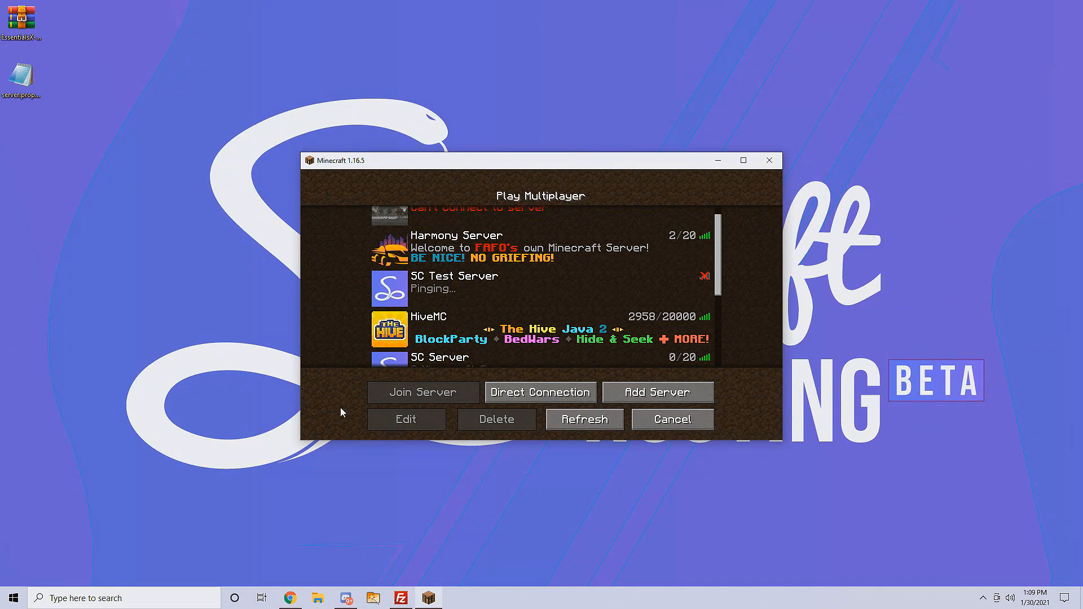
Step: Make Minecraft full screen and add a multiplayer server named Tutorial with the address va1.snakecrafthosting.com:25598
{"action": "key", "text": "F11"}
{"action": "left_click", "coordinate": [740, 523]}
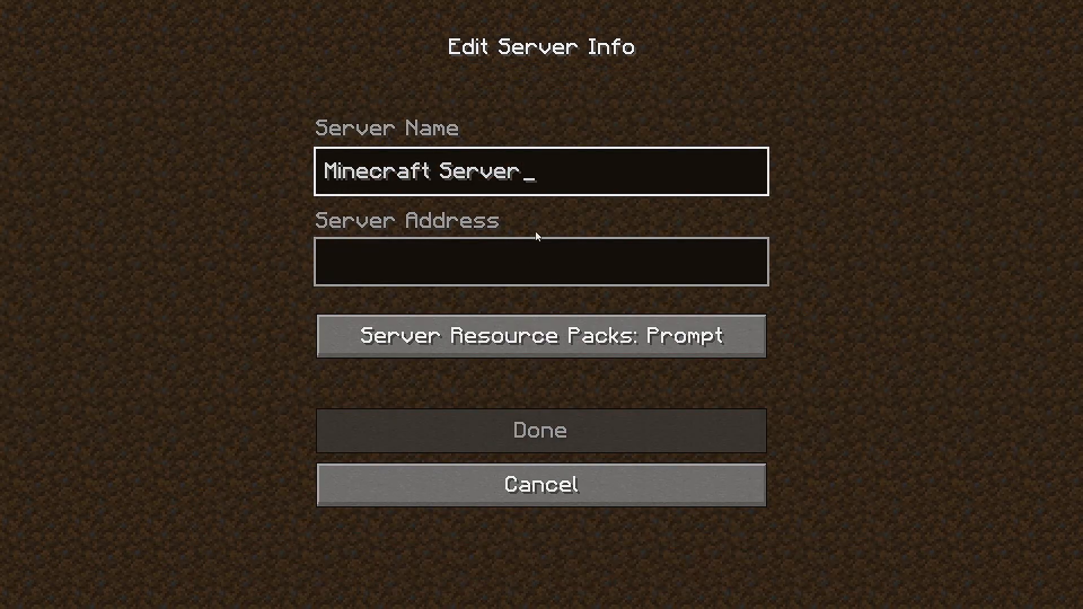
{"action": "key", "text": "BackSpace"}
{"action": "key", "text": "BackSpace"}
{"action": "key", "text": "BackSpace"}
{"action": "key", "text": "BackSpace"}
{"action": "key", "text": "BackSpace"}
{"action": "key", "text": "BackSpace"}
{"action": "key", "text": "BackSpace"}
{"action": "key", "text": "BackSpace"}
{"action": "key", "text": "BackSpace"}
{"action": "key", "text": "BackSpace"}
{"action": "key", "text": "BackSpace"}
{"action": "key", "text": "BackSpace"}
{"action": "key", "text": "BackSpace"}
{"action": "key", "text": "BackSpace"}
{"action": "key", "text": "BackSpace"}
{"action": "key", "text": "BackSpace"}
{"action": "type", "text": "Tutorial"}
{"action": "left_click", "coordinate": [444, 260]}
{"action": "type", "text": "va1.snakecrafthosting.com:25598"}
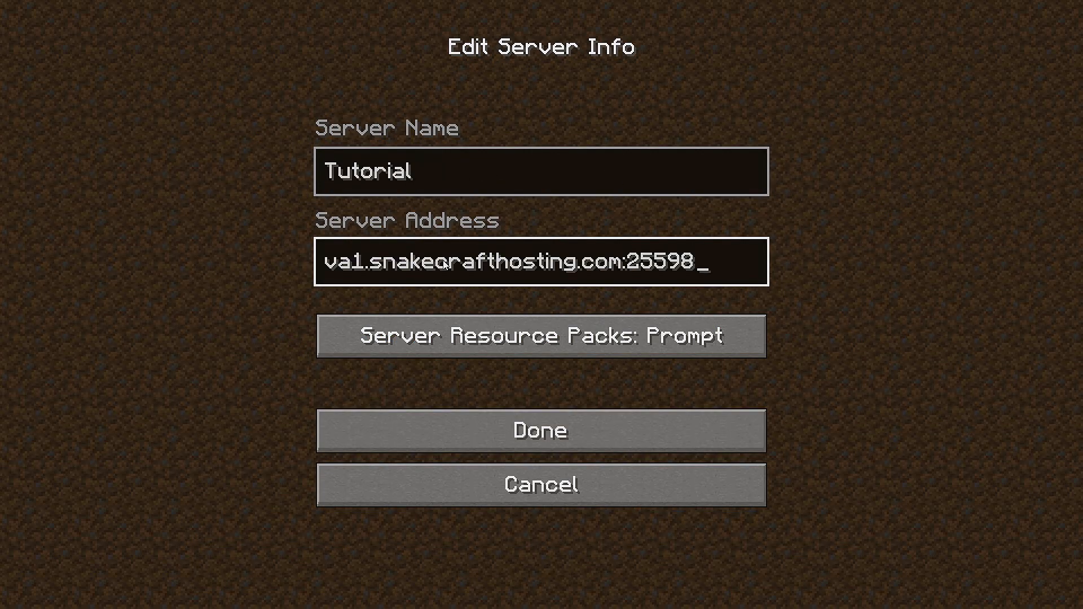
{"action": "left_click", "coordinate": [452, 418]}
Step: Find the Tutorial entry in the multiplayer server list and join that server
{"action": "scroll", "coordinate": [452, 410], "scroll_direction": "down", "scroll_amount": 8}
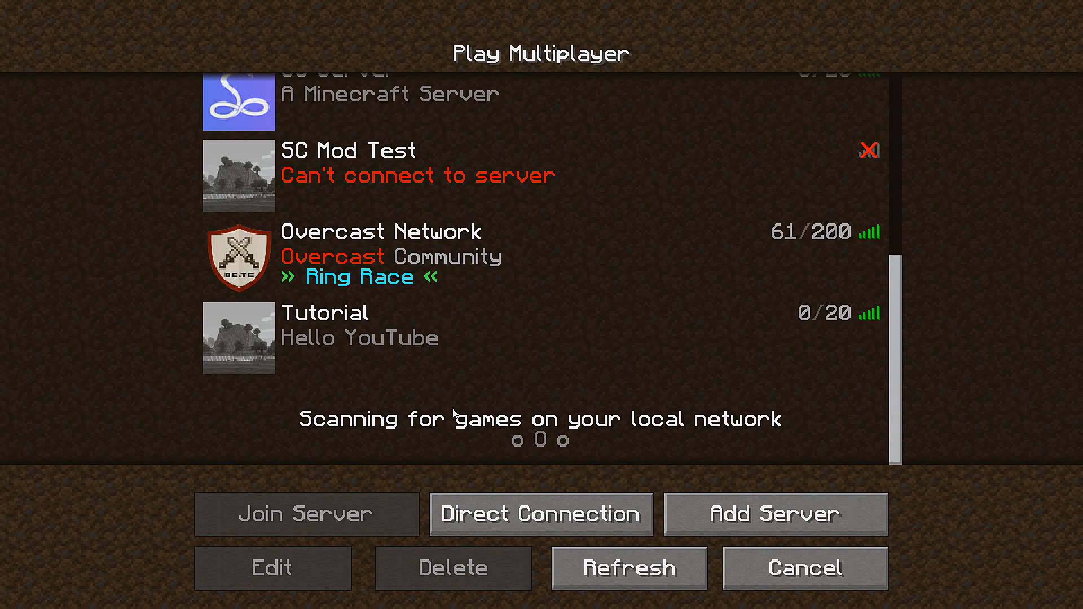
{"action": "left_click", "coordinate": [302, 355]}
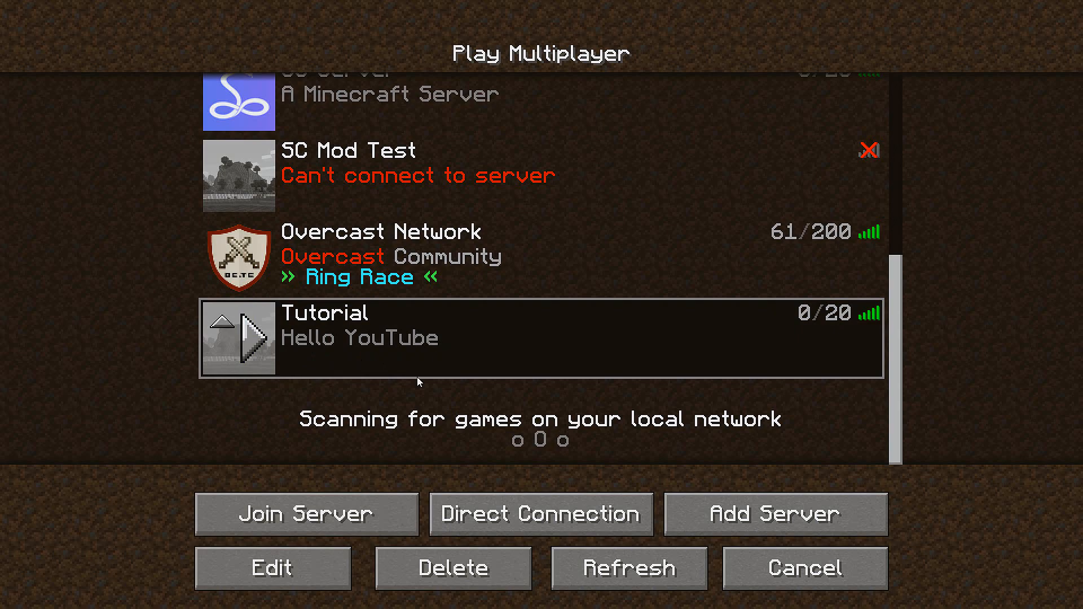
{"action": "left_click", "coordinate": [305, 514]}
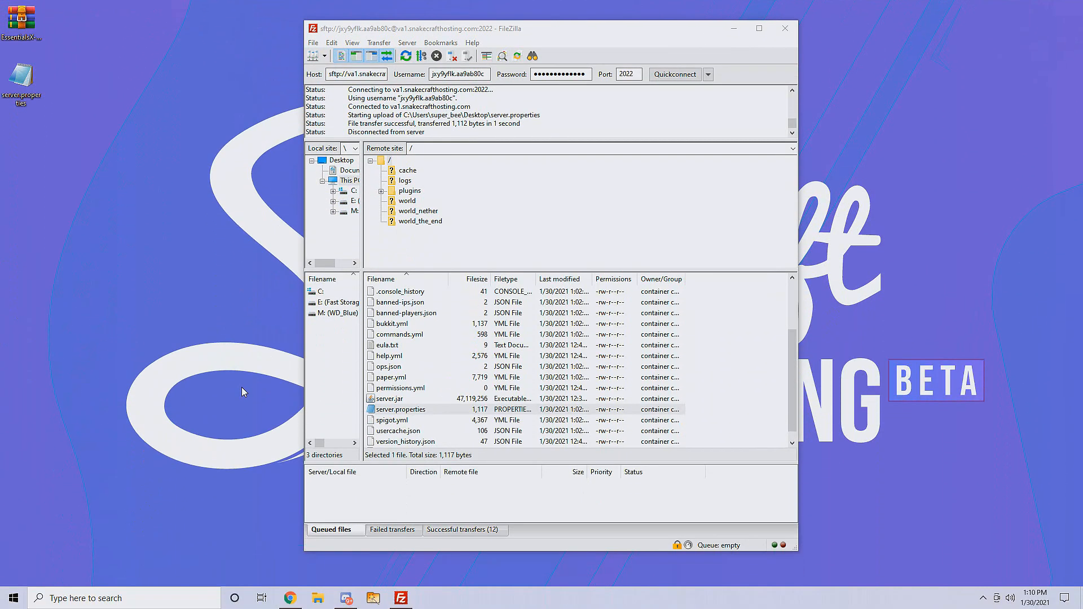